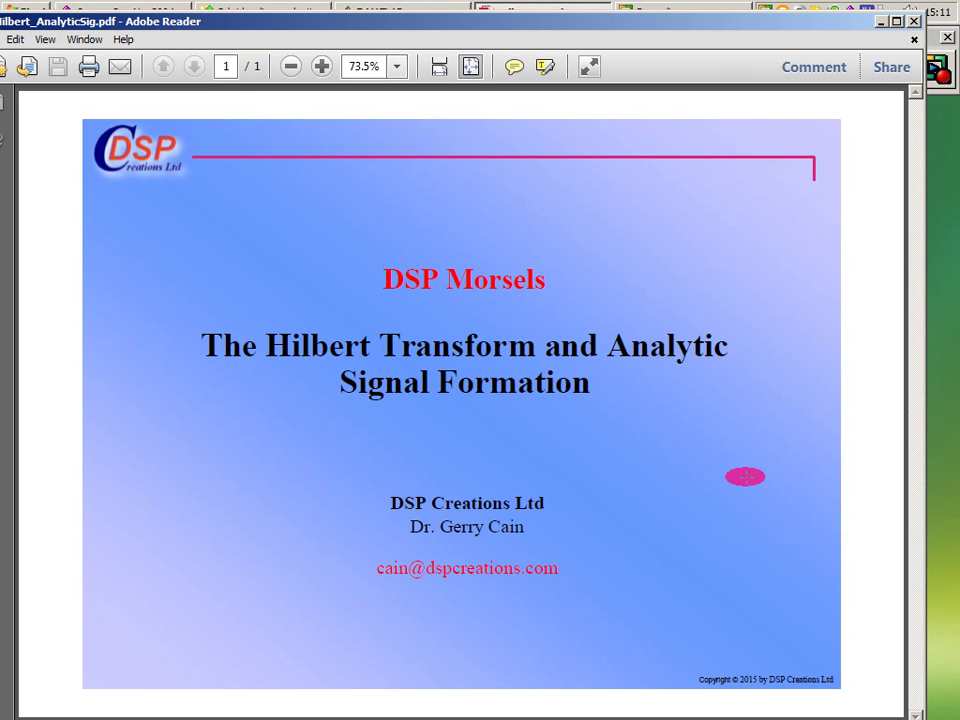
# - Minimize the Hilbert transform slide deck in Adobe Reader to reveal the running model
pyautogui.click(881, 23)
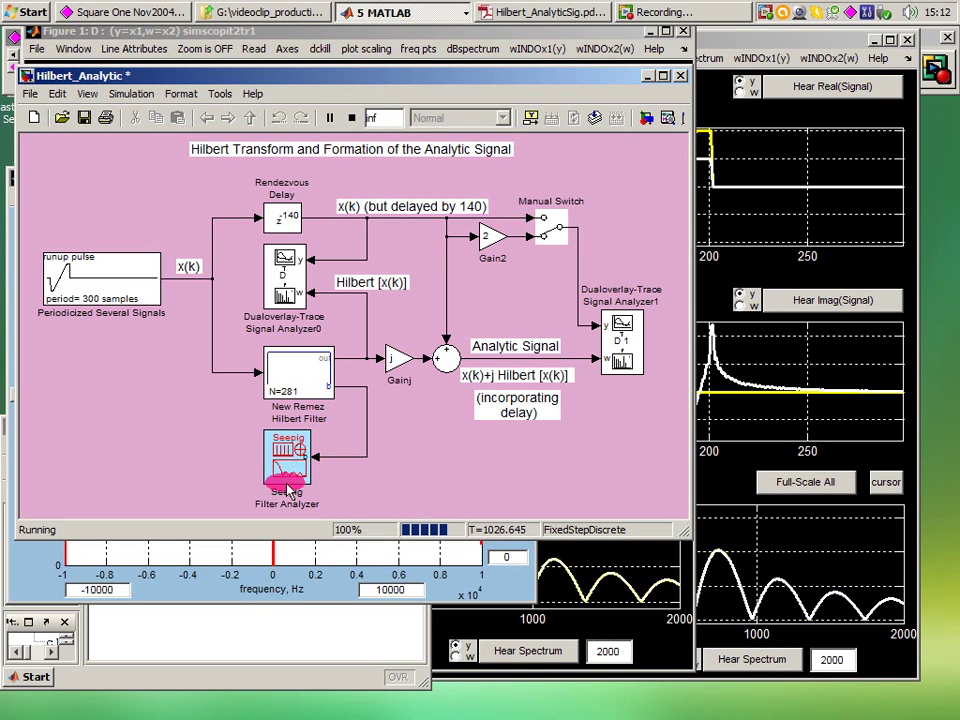
pyautogui.click(221, 592)
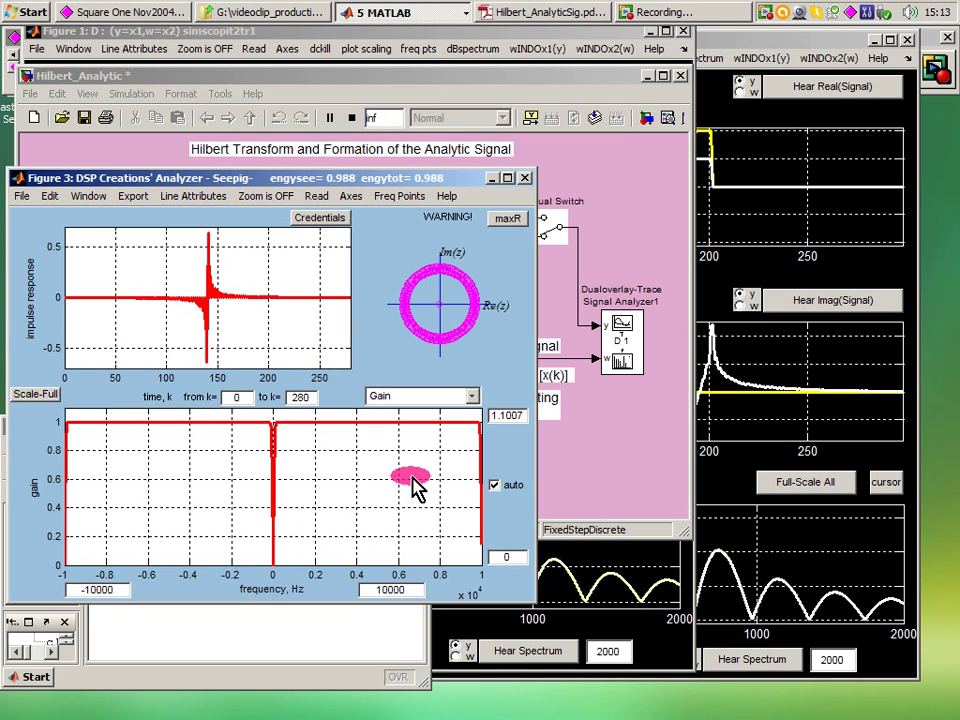
# - Switch the analyzer's lower plot to Unwrapped Phase, then to the filter's Smagnitude response
pyautogui.click(471, 392)
pyautogui.click(445, 459)
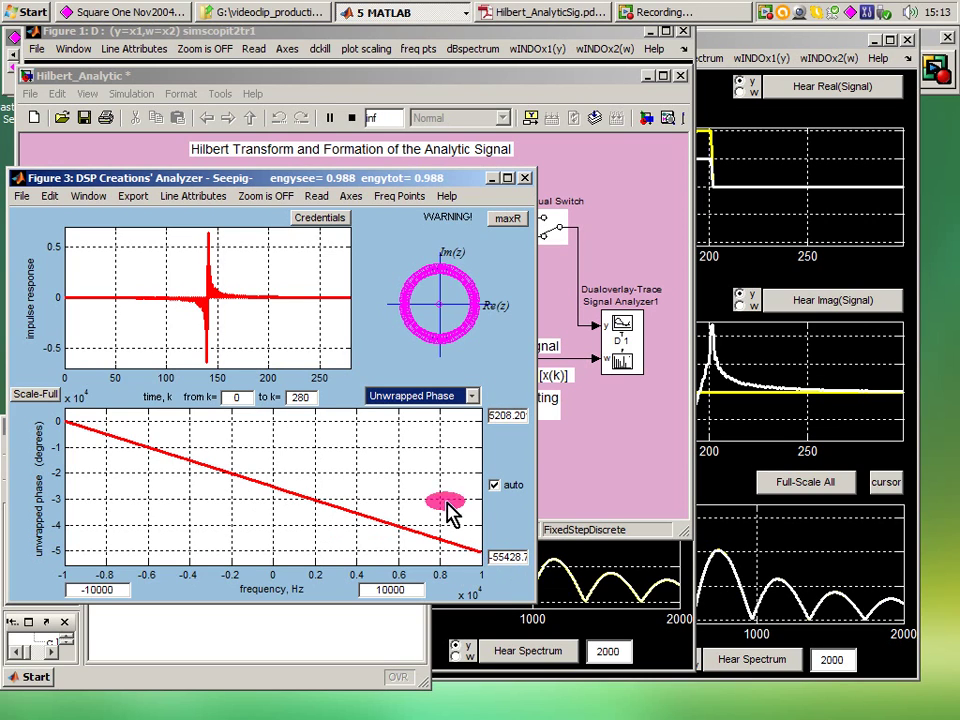
pyautogui.click(472, 396)
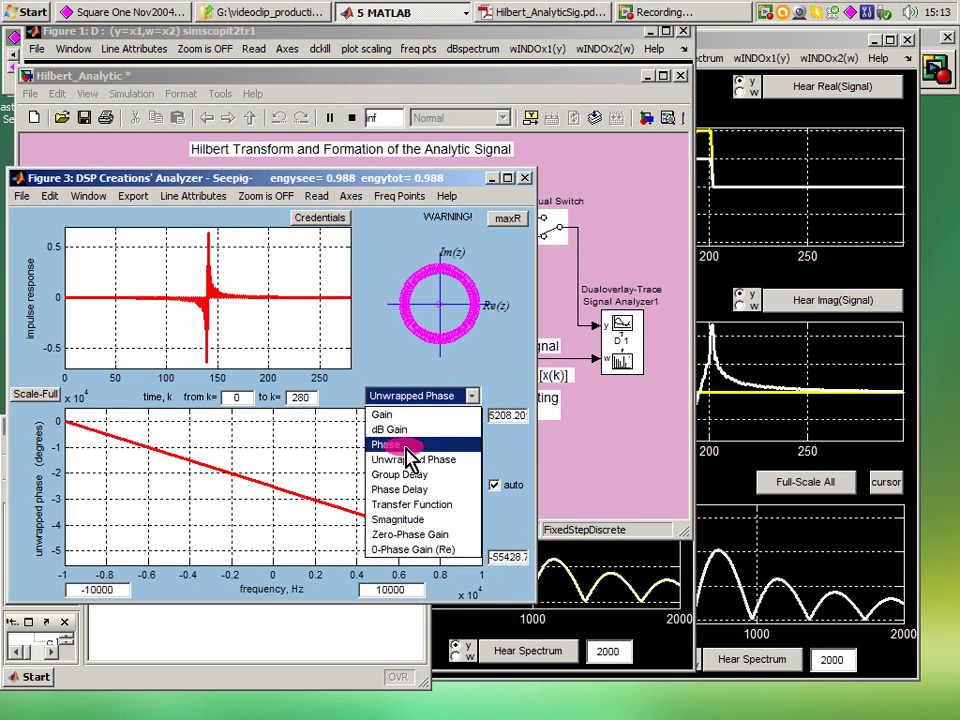
pyautogui.click(401, 521)
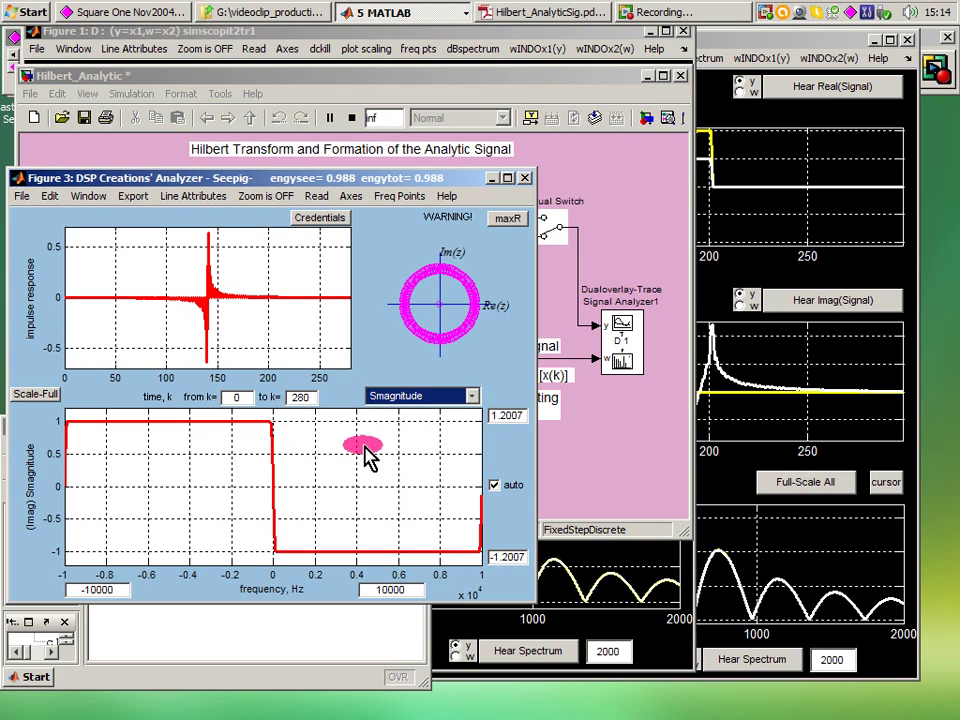
pyautogui.click(580, 484)
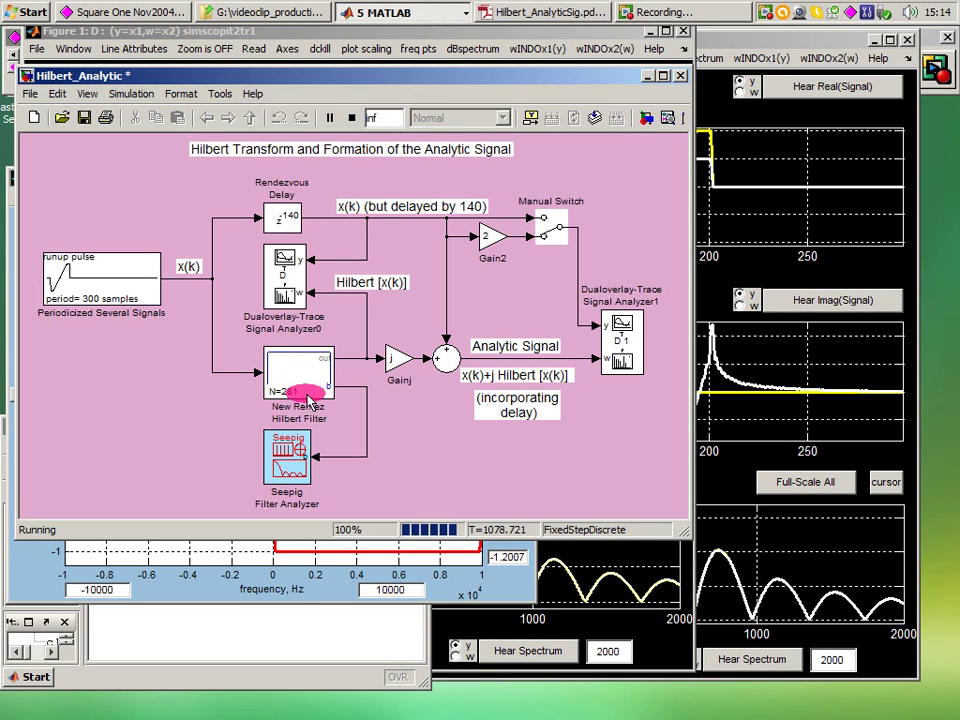
pyautogui.moveTo(311, 400)
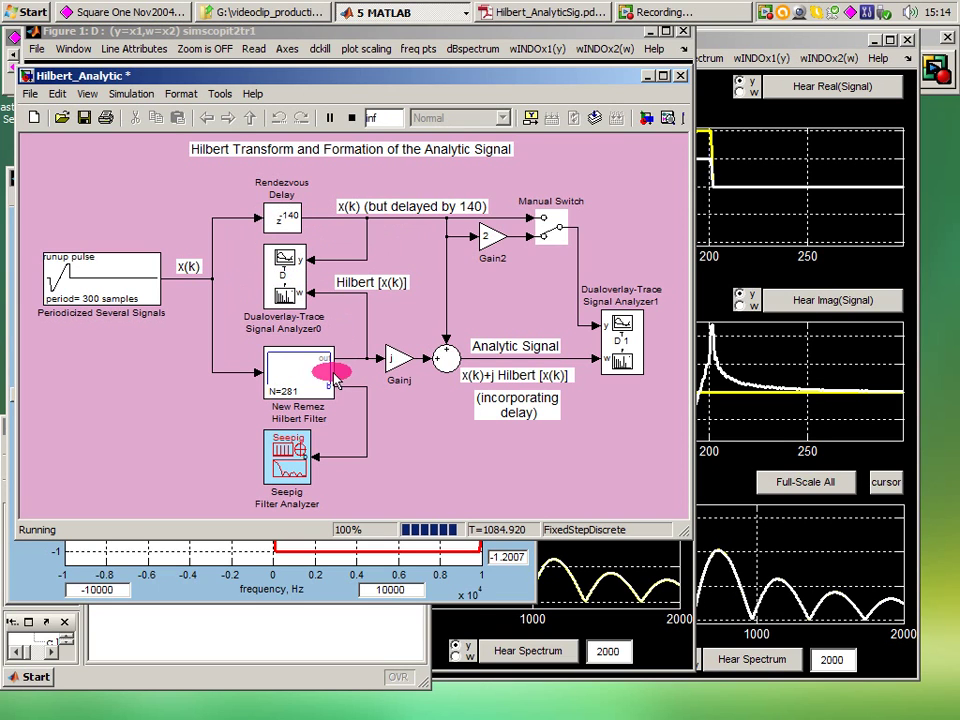
# - Bring Figure 1 forward, then hide and restore the white Hilbert-transform trace
pyautogui.click(465, 632)
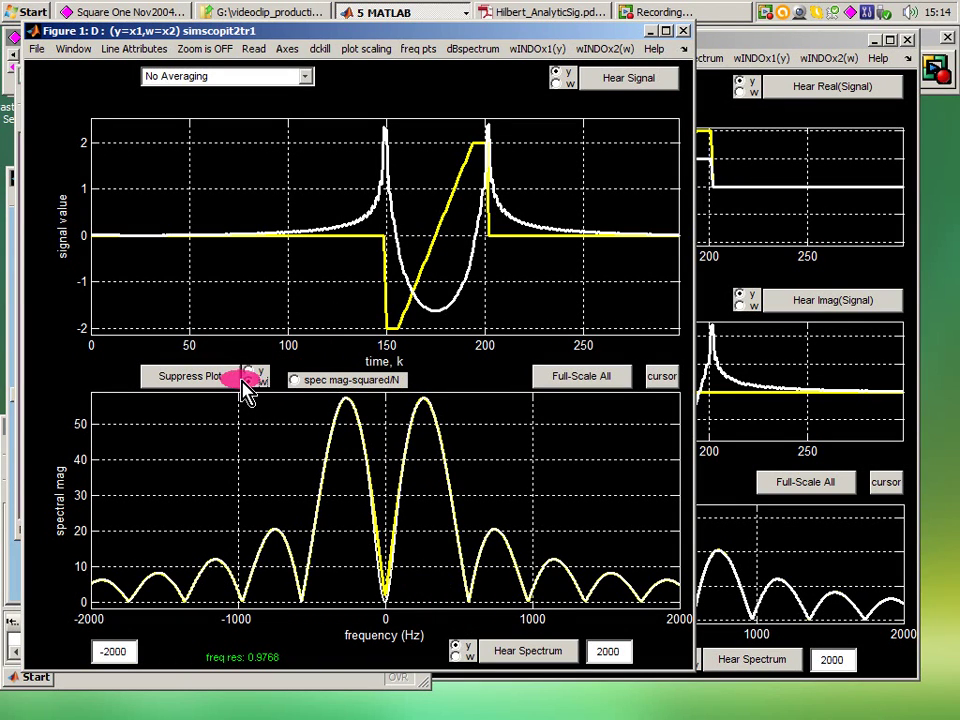
pyautogui.click(228, 378)
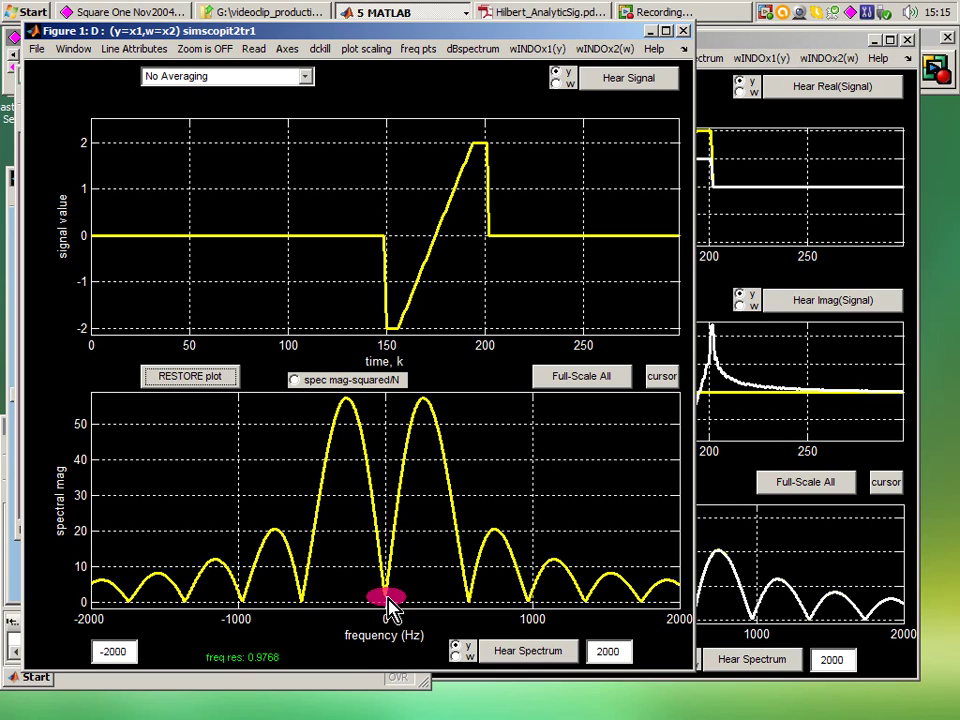
pyautogui.click(204, 386)
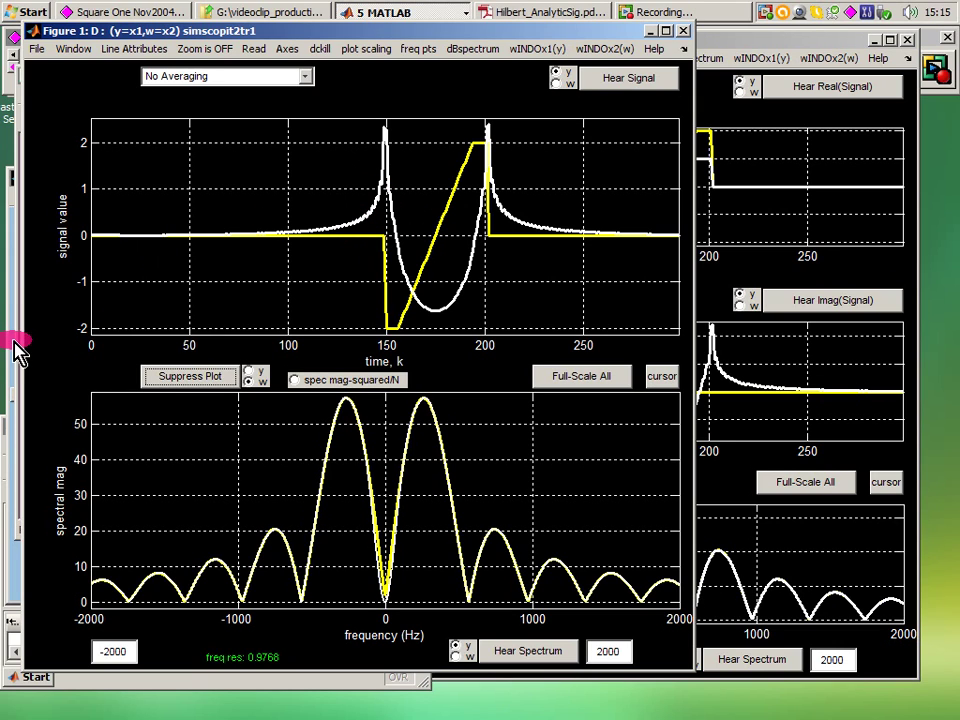
# - Set the Periodicized Several Signals source to notched pulse, then reposition Figure 1 at upper left
pyautogui.moveTo(111, 36); pyautogui.dragTo(306, 59)
pyautogui.click(55, 160)
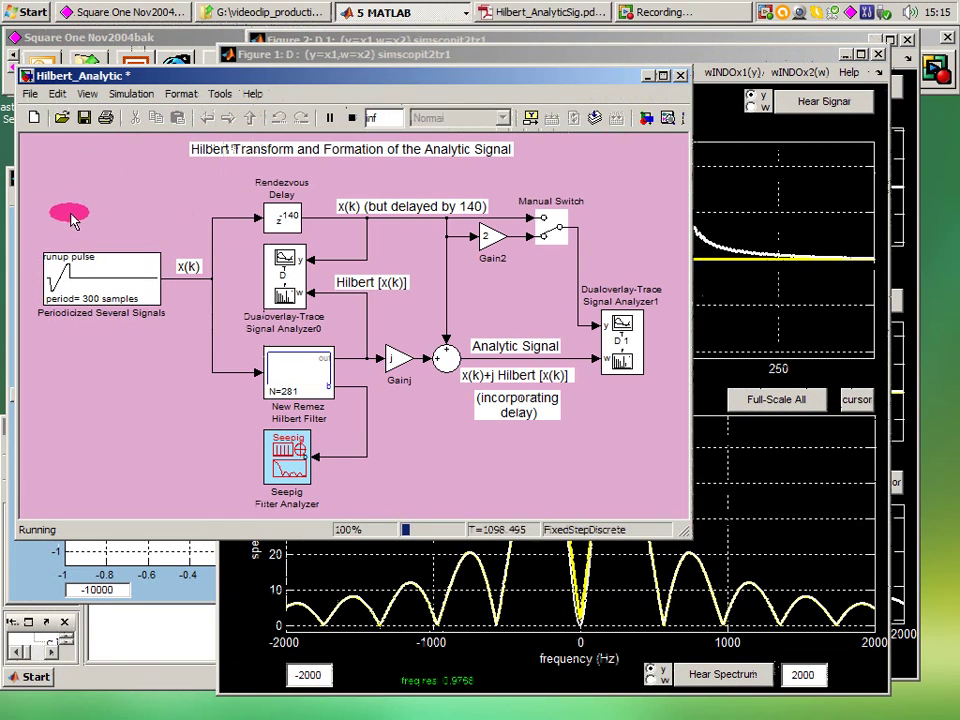
pyautogui.doubleClick(125, 280)
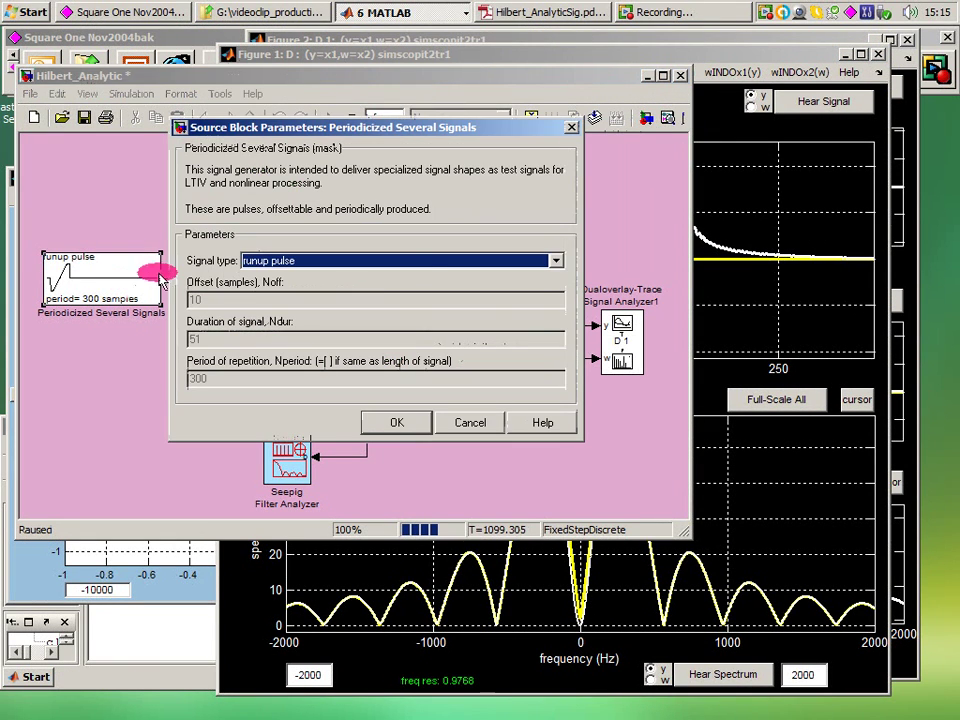
pyautogui.click(555, 262)
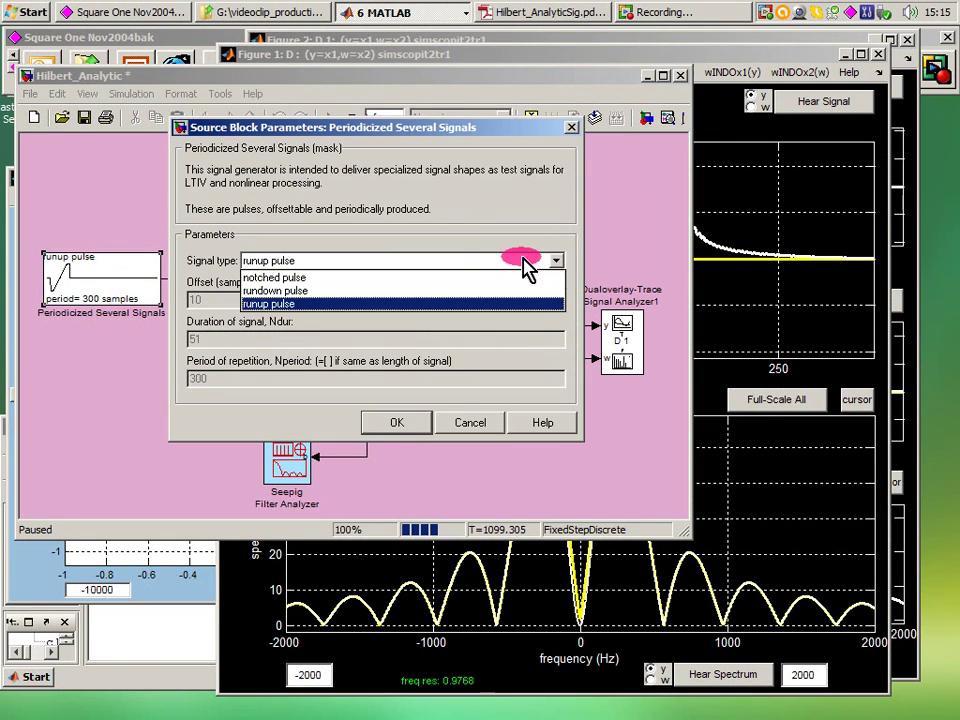
pyautogui.click(311, 284)
pyautogui.click(394, 425)
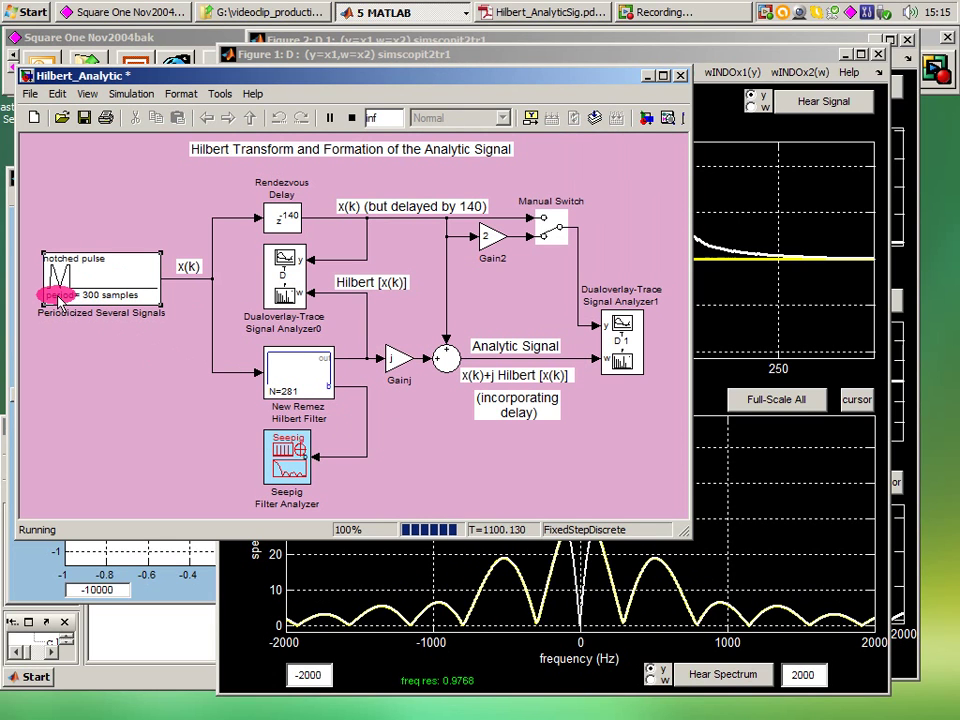
pyautogui.click(530, 55)
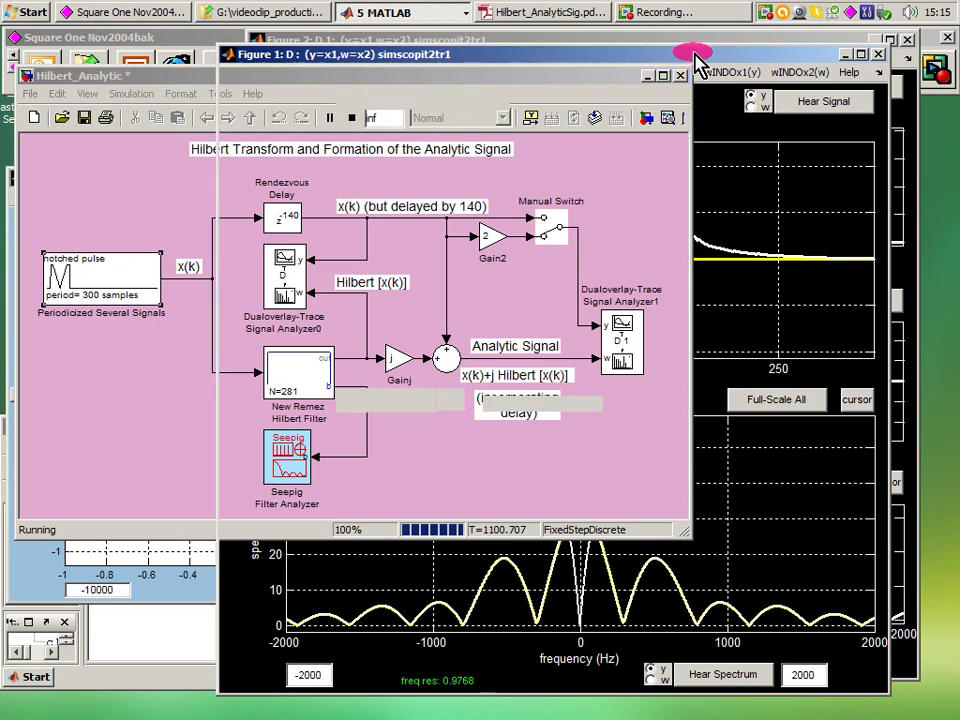
pyautogui.moveTo(530, 57); pyautogui.dragTo(499, 40)
# - Rescale Figure 1 to full scale, flash the white traces off and on, then move it right
pyautogui.click(570, 372)
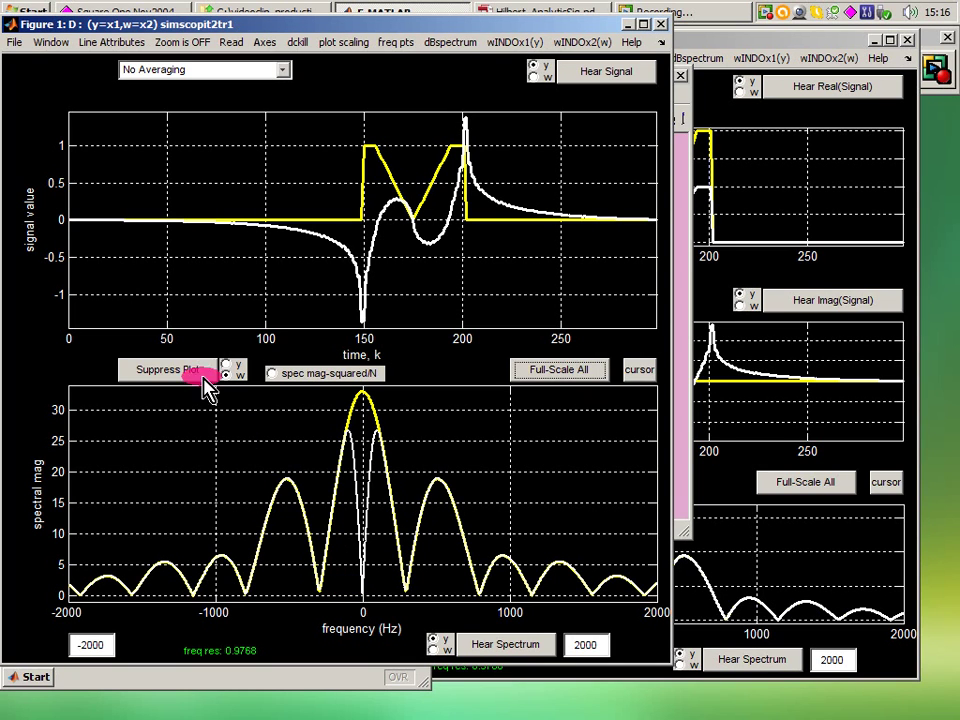
pyautogui.click(195, 370)
pyautogui.click(195, 370)
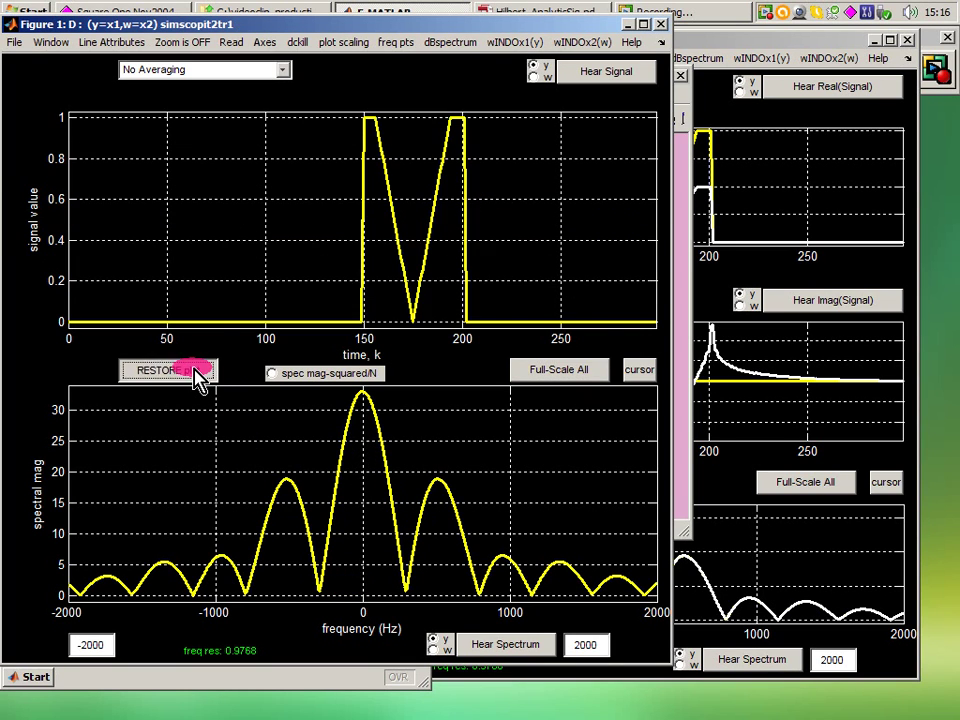
pyautogui.click(195, 370)
pyautogui.click(195, 370)
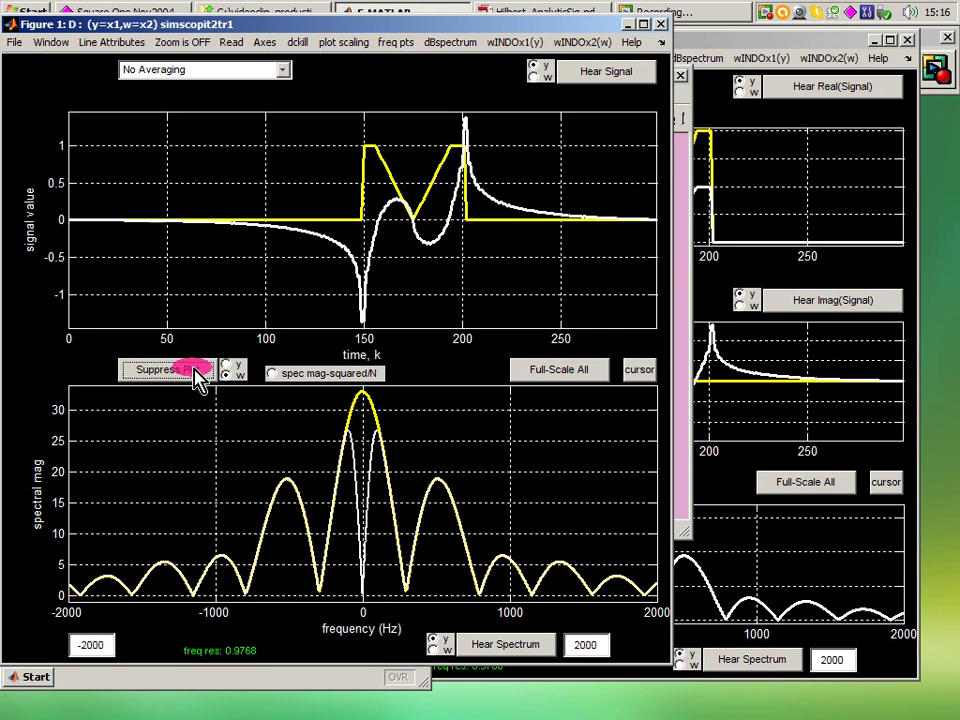
pyautogui.click(195, 370)
pyautogui.click(195, 370)
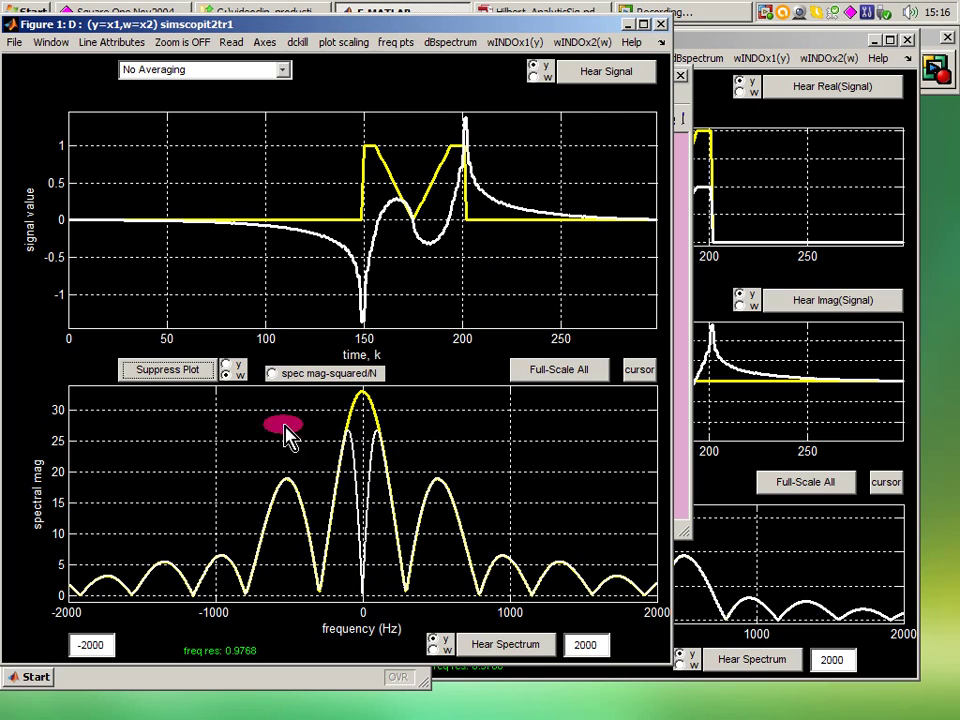
pyautogui.moveTo(280, 30); pyautogui.dragTo(710, 118)
pyautogui.click(157, 192)
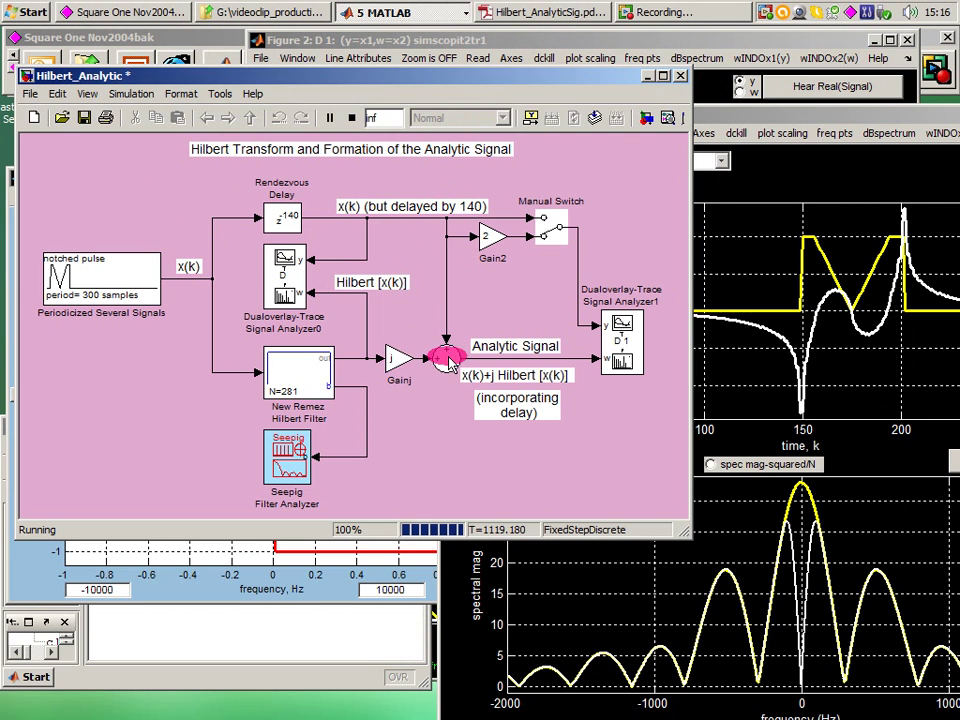
pyautogui.moveTo(450, 362)
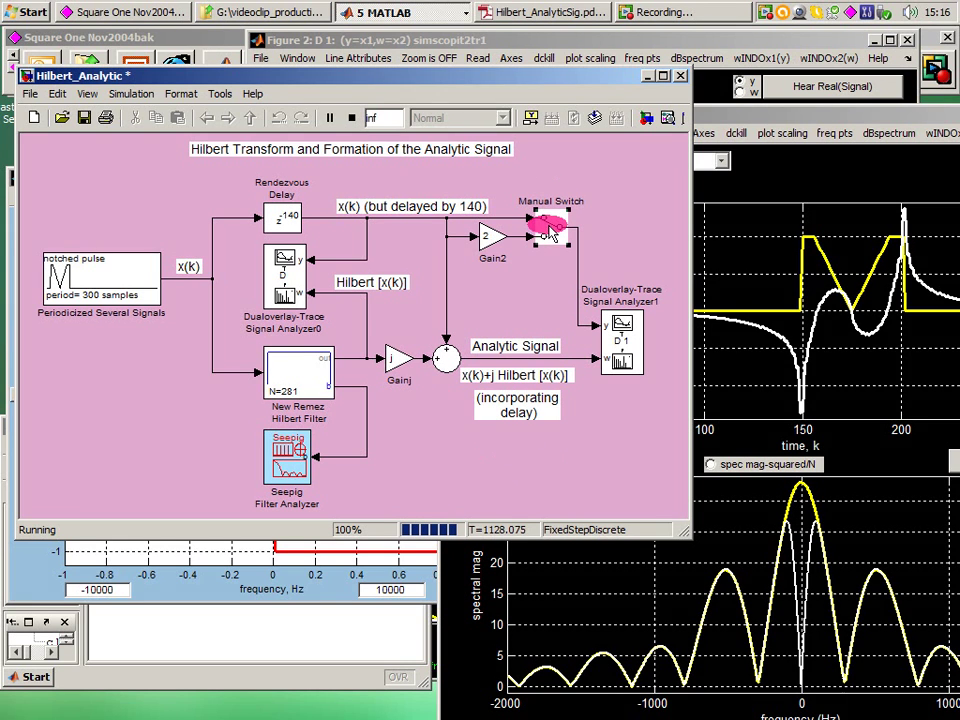
pyautogui.click(566, 316)
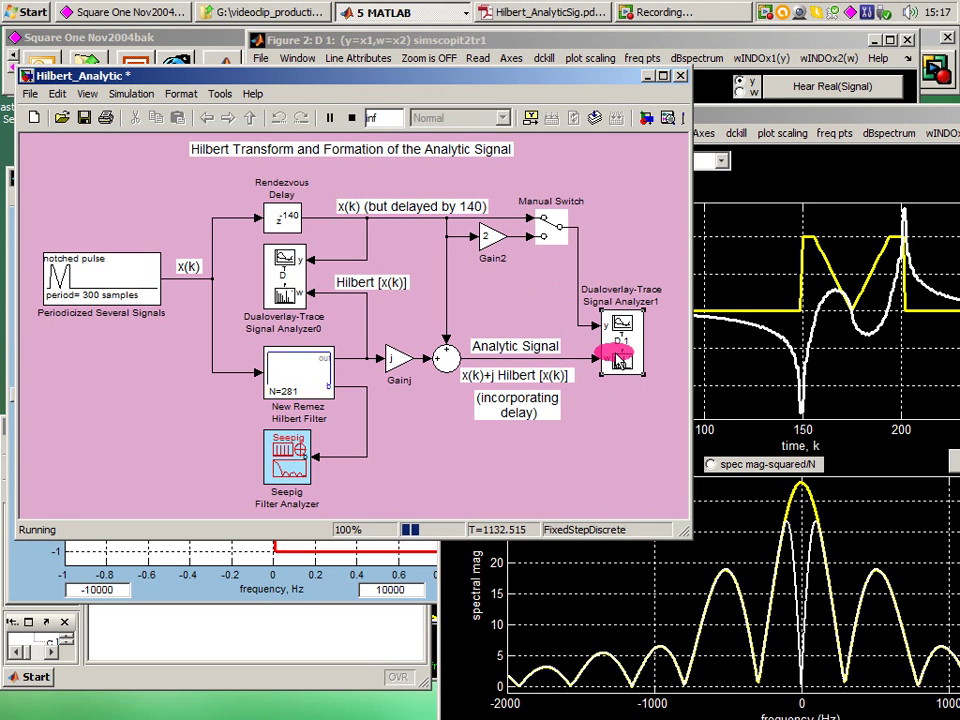
# - Rescale the Figure 2 scope to full scale and hide its white analytic-signal traces
pyautogui.doubleClick(619, 358)
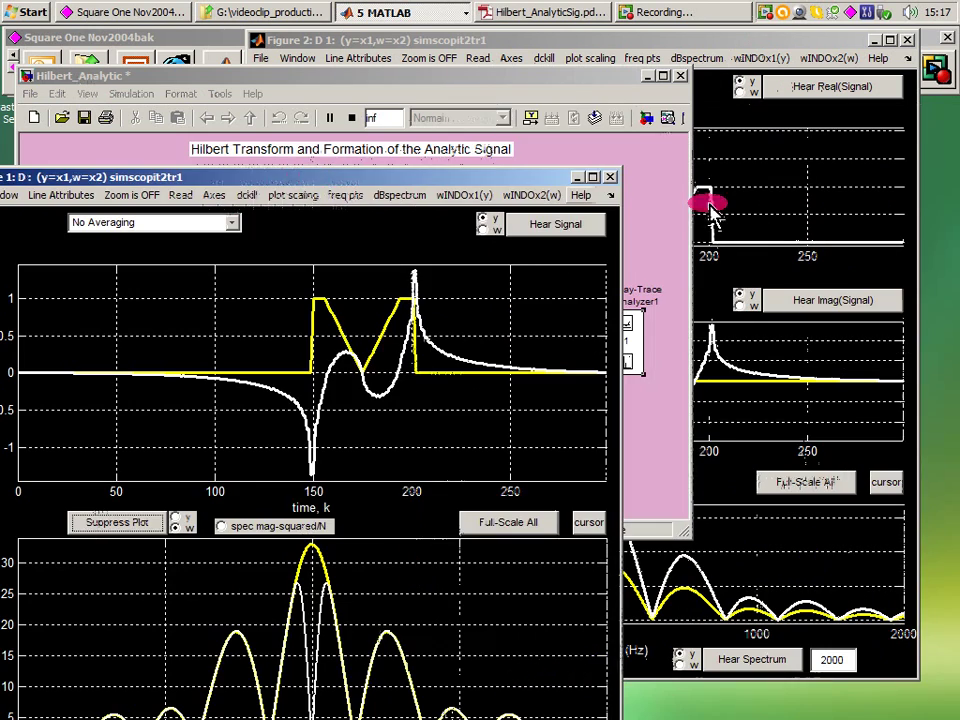
pyautogui.click(821, 169)
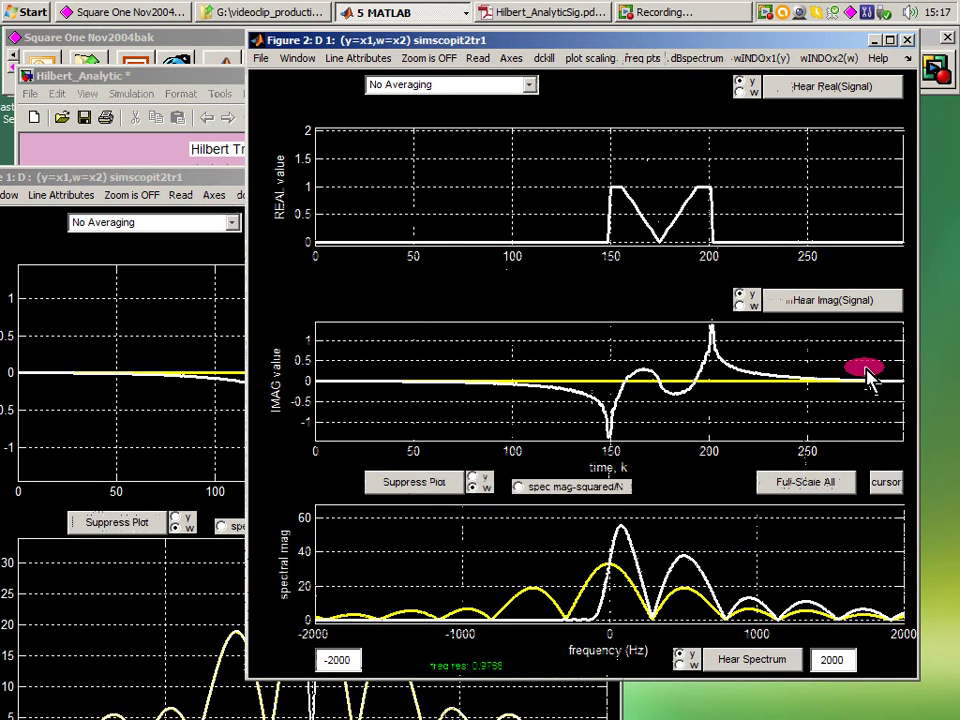
pyautogui.click(818, 486)
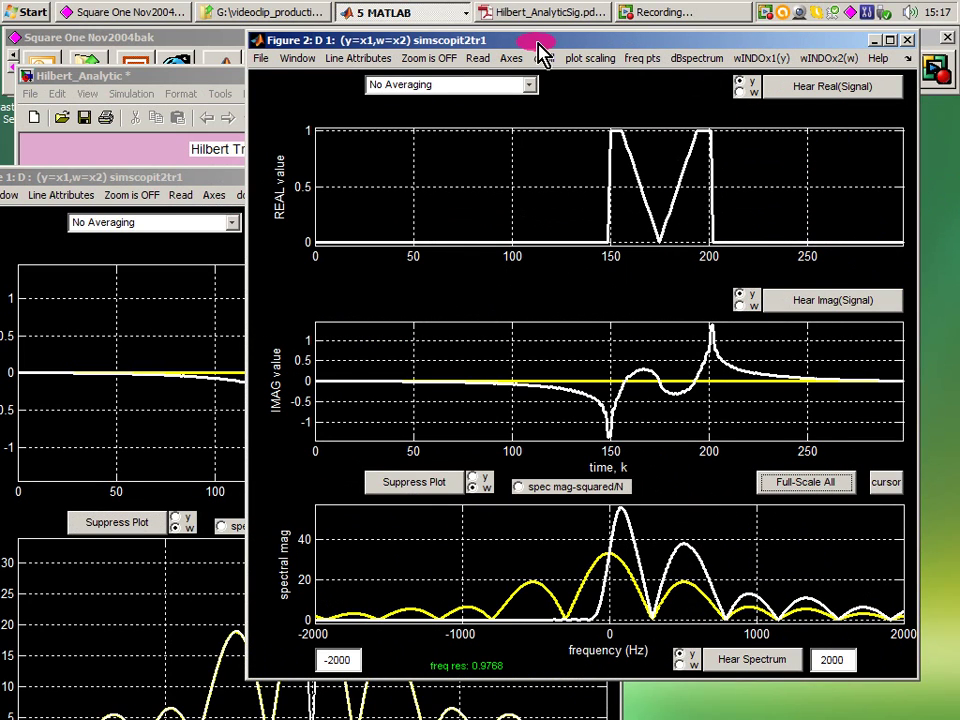
pyautogui.moveTo(540, 50); pyautogui.dragTo(450, 31)
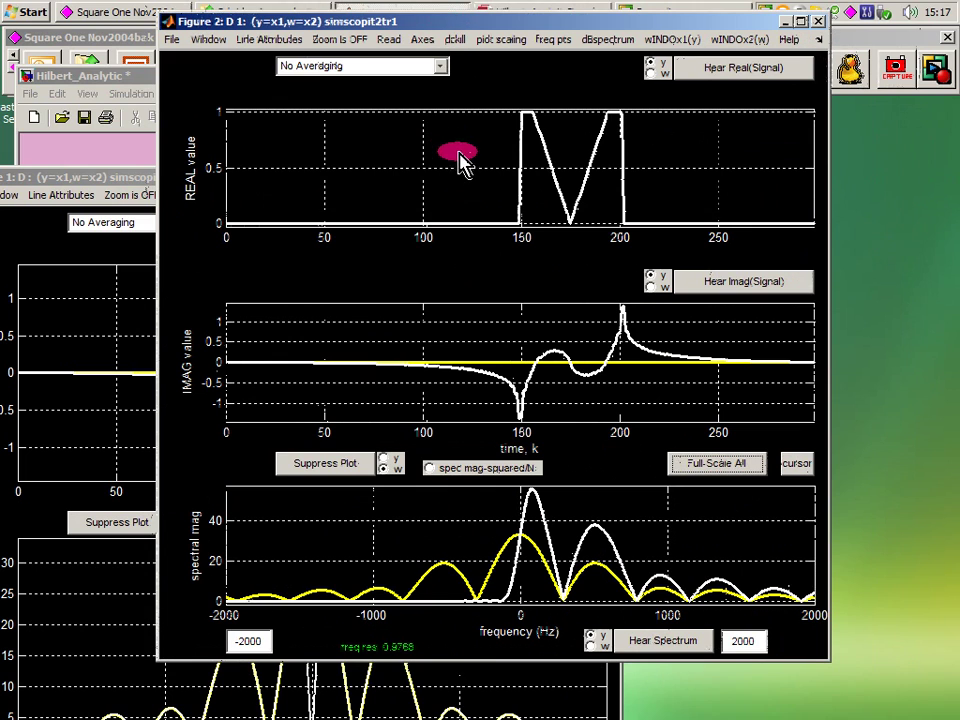
pyautogui.click(350, 466)
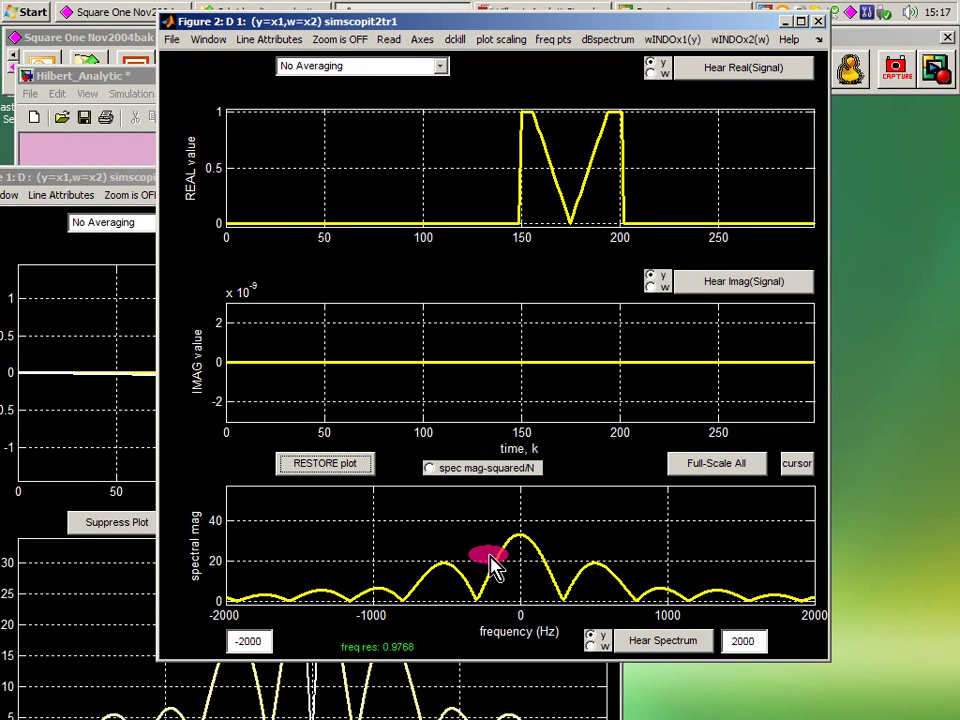
# - Restore the white analytic traces, then hide and reshow the yellow original-pulse traces to compare
pyautogui.click(341, 465)
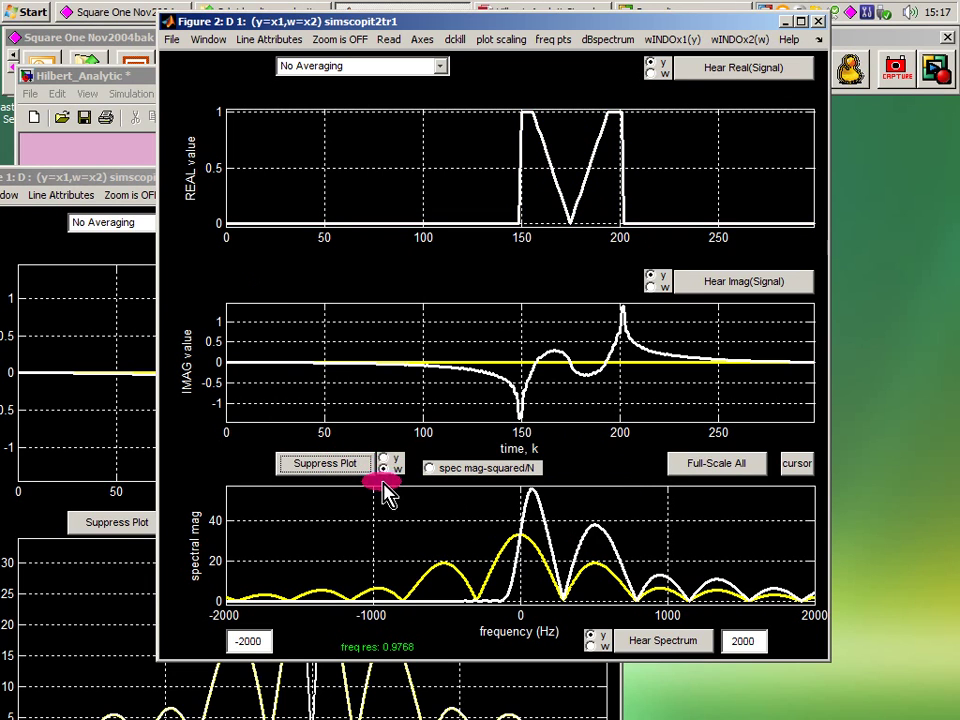
pyautogui.click(350, 467)
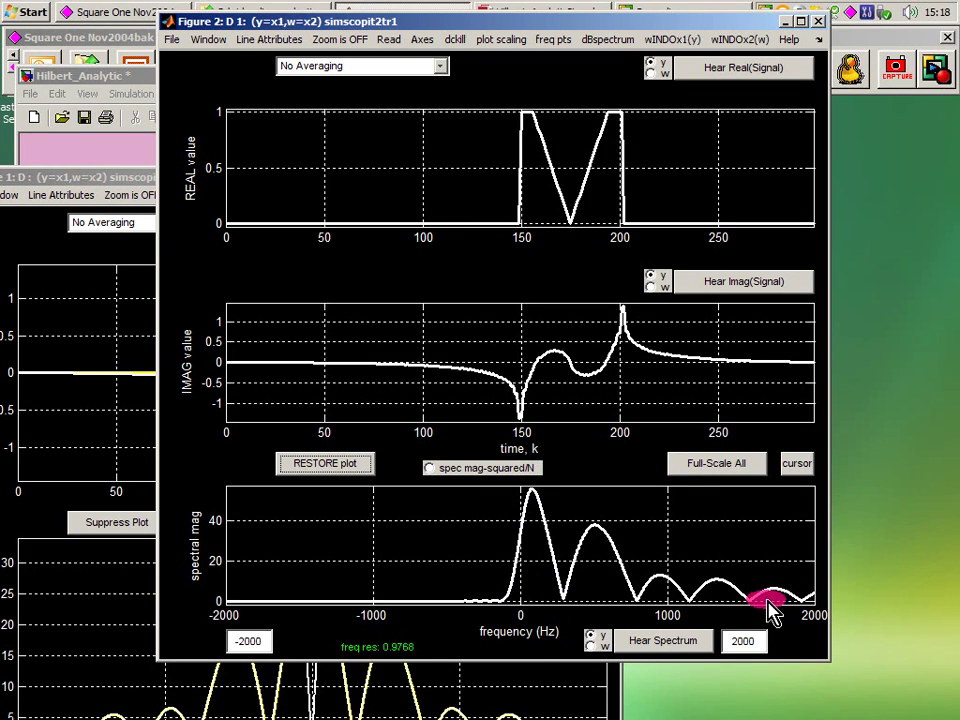
pyautogui.click(322, 465)
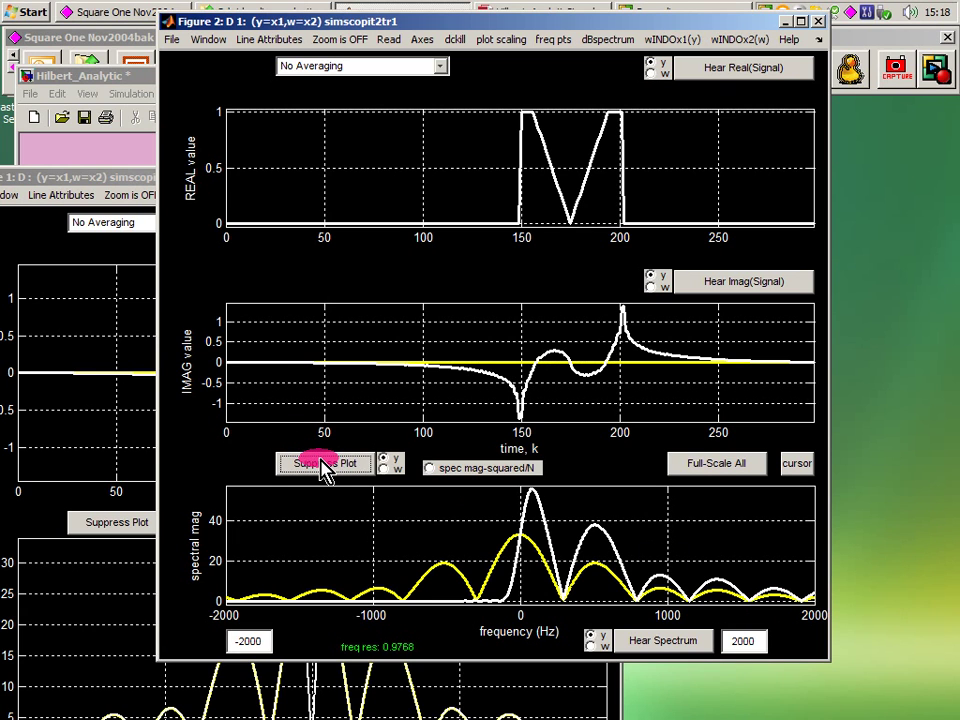
# - Flip the Manual Switch in Hilbert_Analytic so the doubled Gain2 signal feeds the analyzer
pyautogui.click(128, 146)
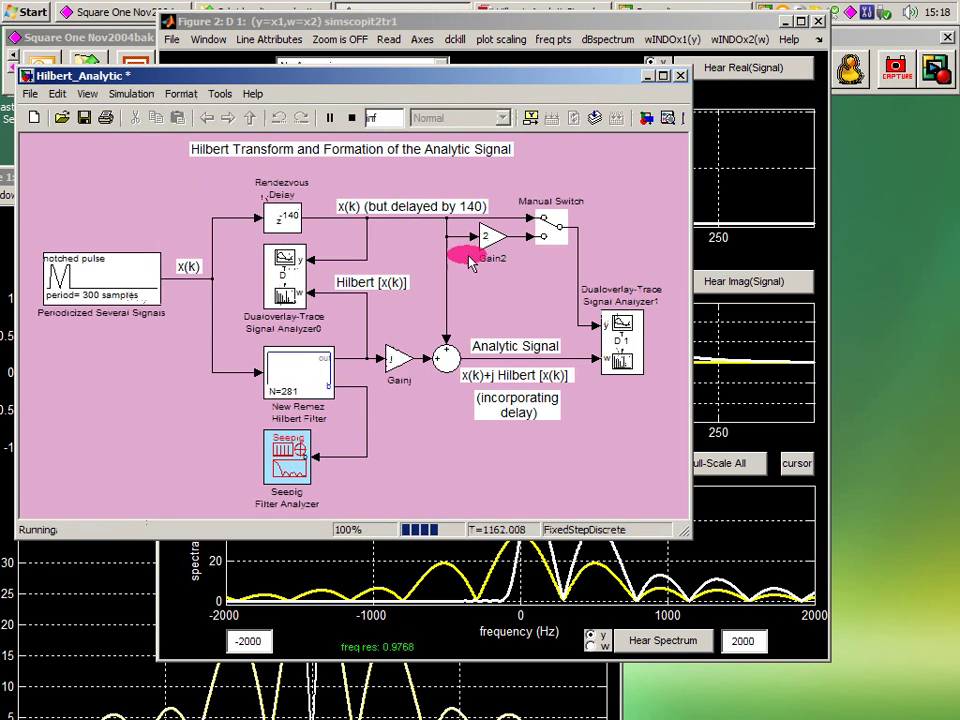
pyautogui.doubleClick(552, 225)
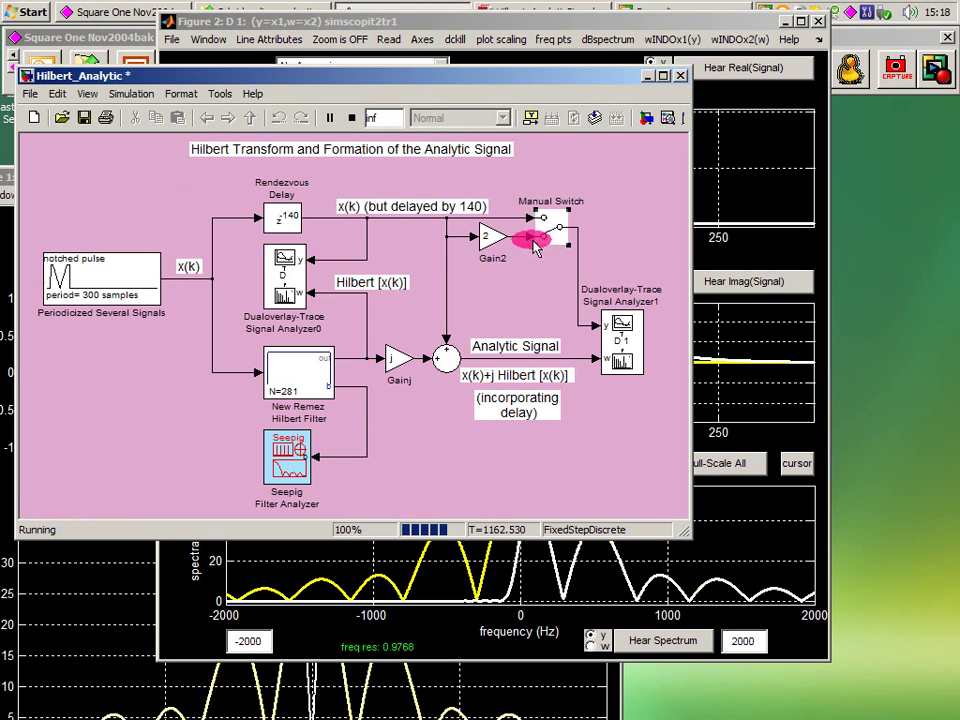
pyautogui.doubleClick(535, 245)
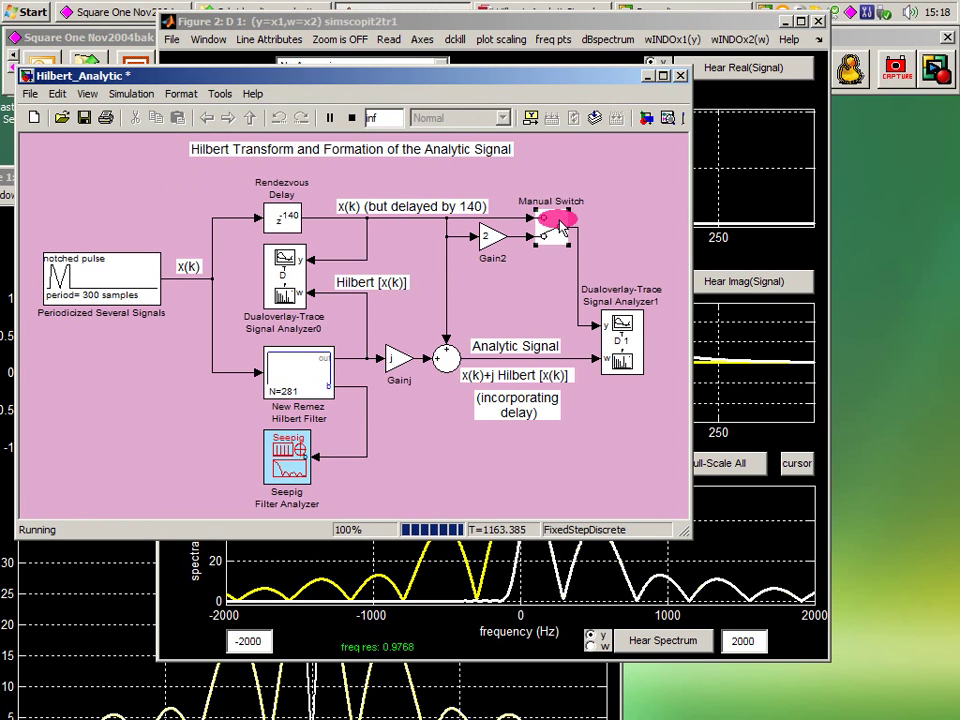
# - Rescale Figure 2 for the doubled pulse, flash then hide its yellow traces, and move it right
pyautogui.click(820, 305)
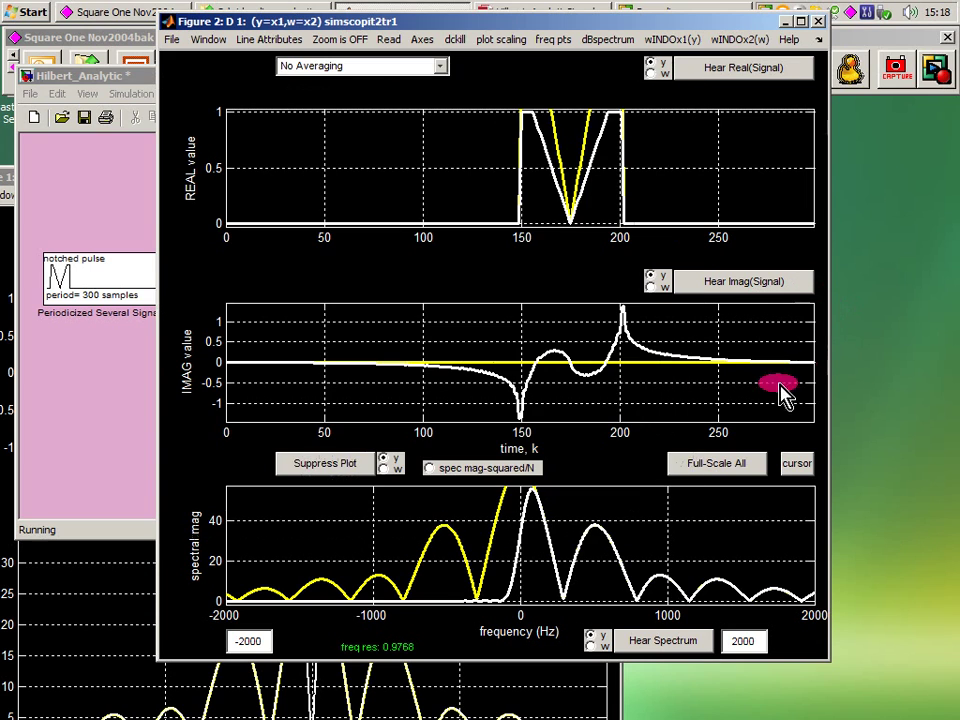
pyautogui.click(713, 470)
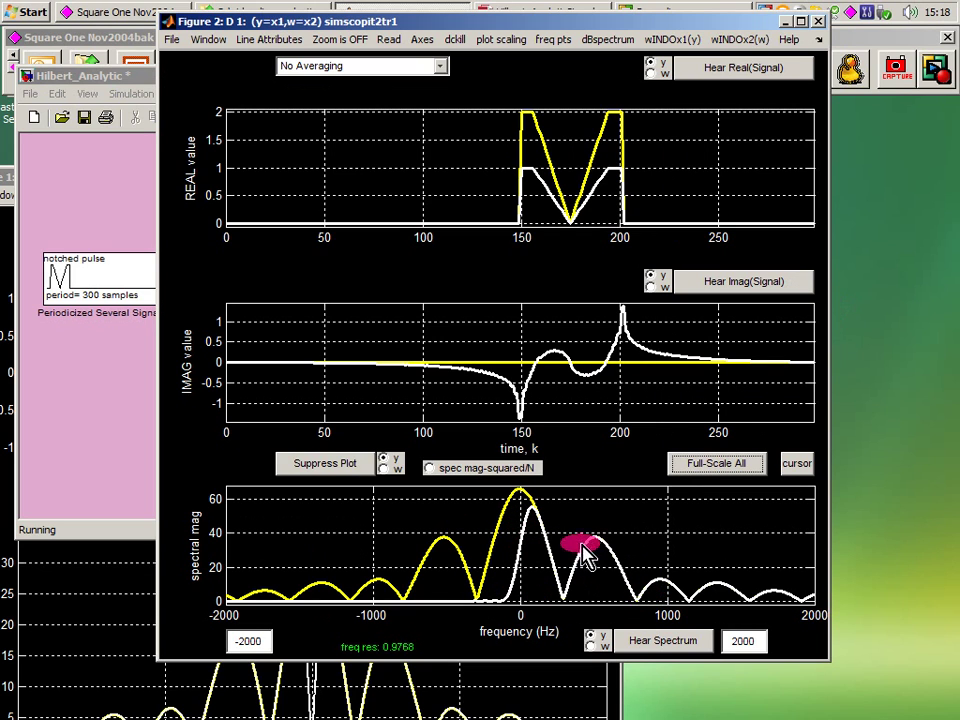
pyautogui.click(337, 468)
pyautogui.click(337, 468)
pyautogui.click(337, 468)
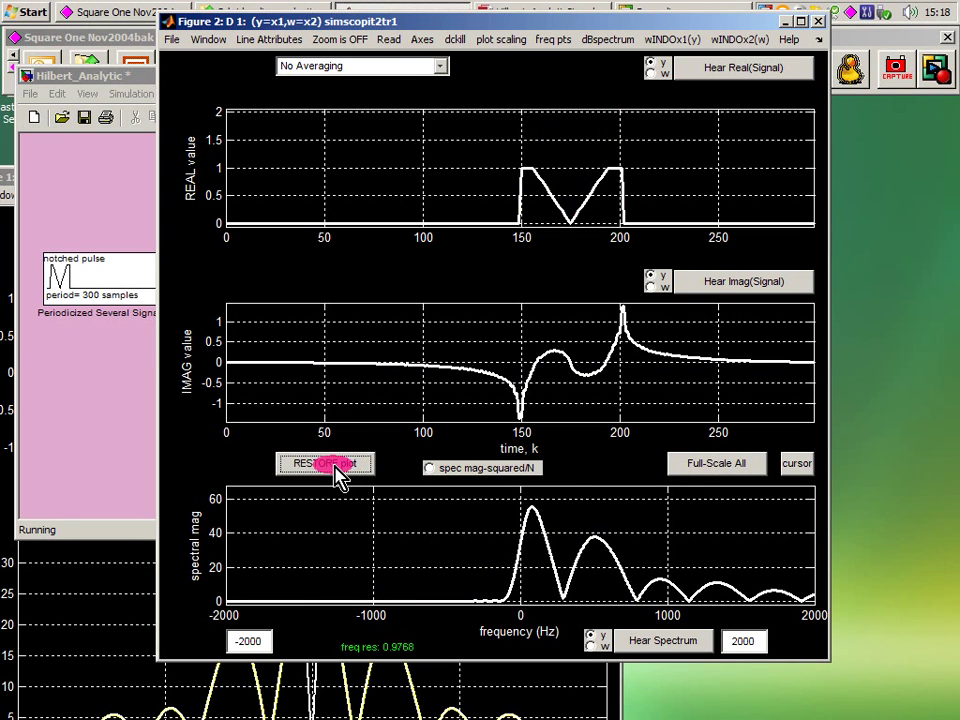
pyautogui.click(336, 468)
pyautogui.click(336, 468)
pyautogui.click(335, 468)
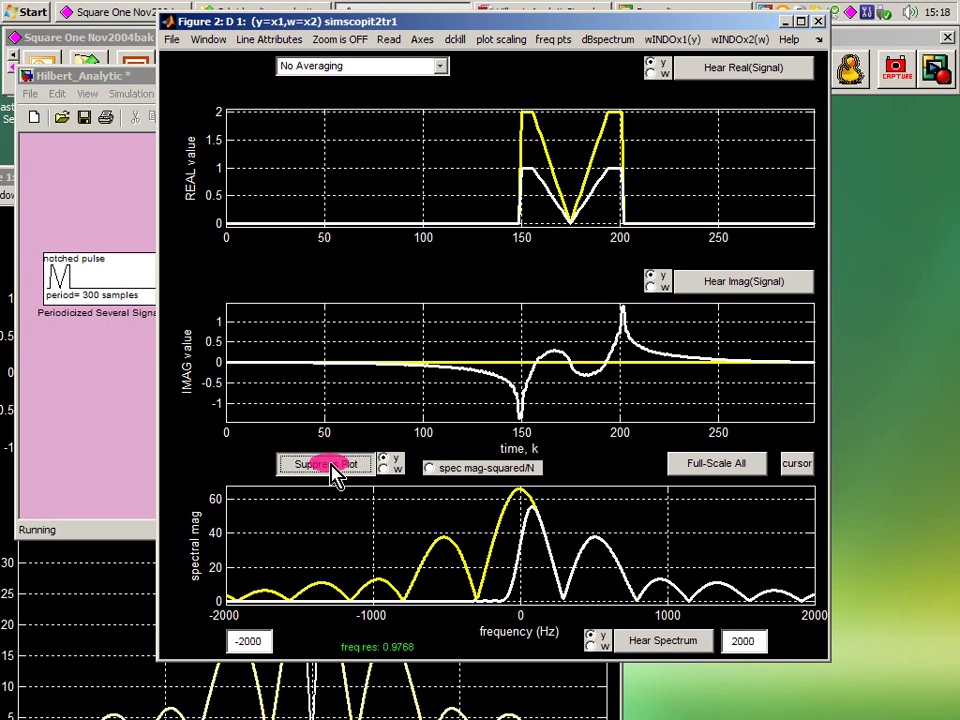
pyautogui.click(335, 468)
pyautogui.click(335, 468)
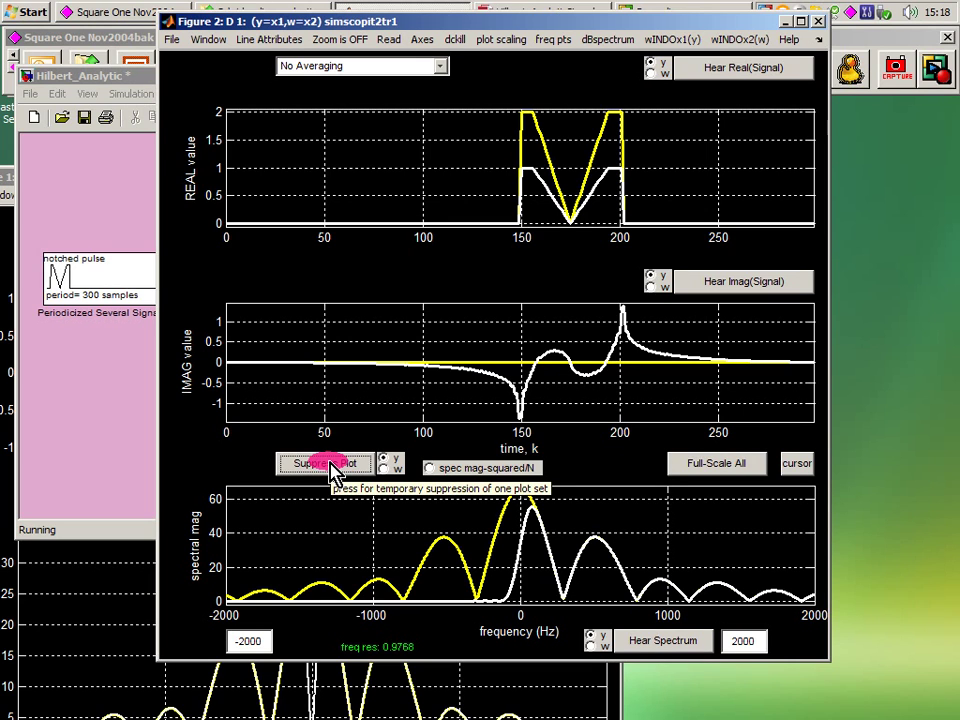
pyautogui.click(336, 470)
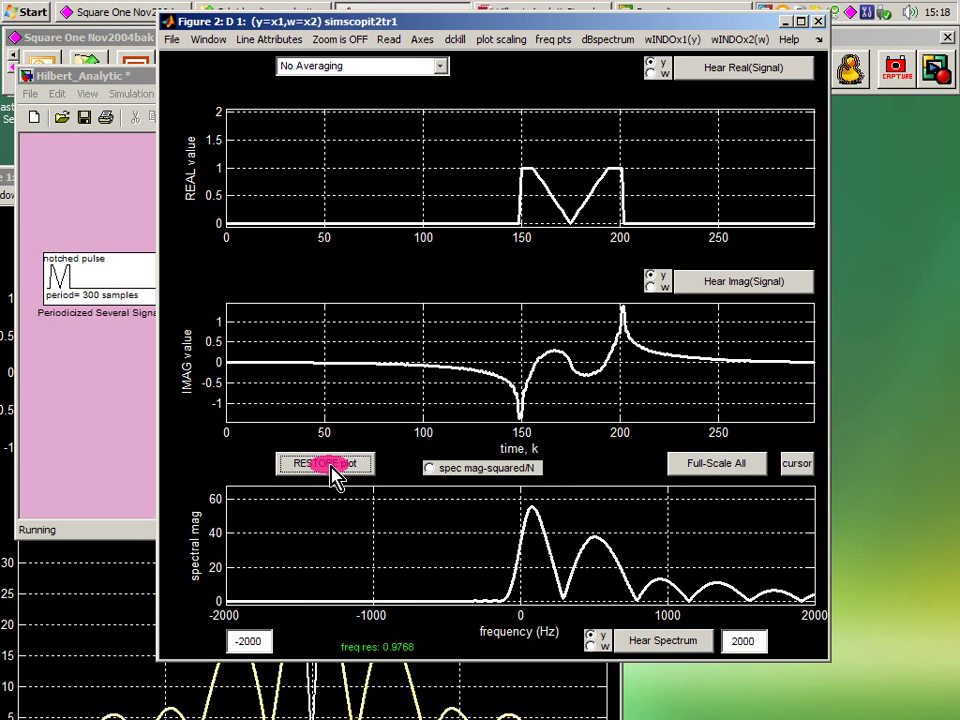
pyautogui.moveTo(463, 30); pyautogui.dragTo(918, 155)
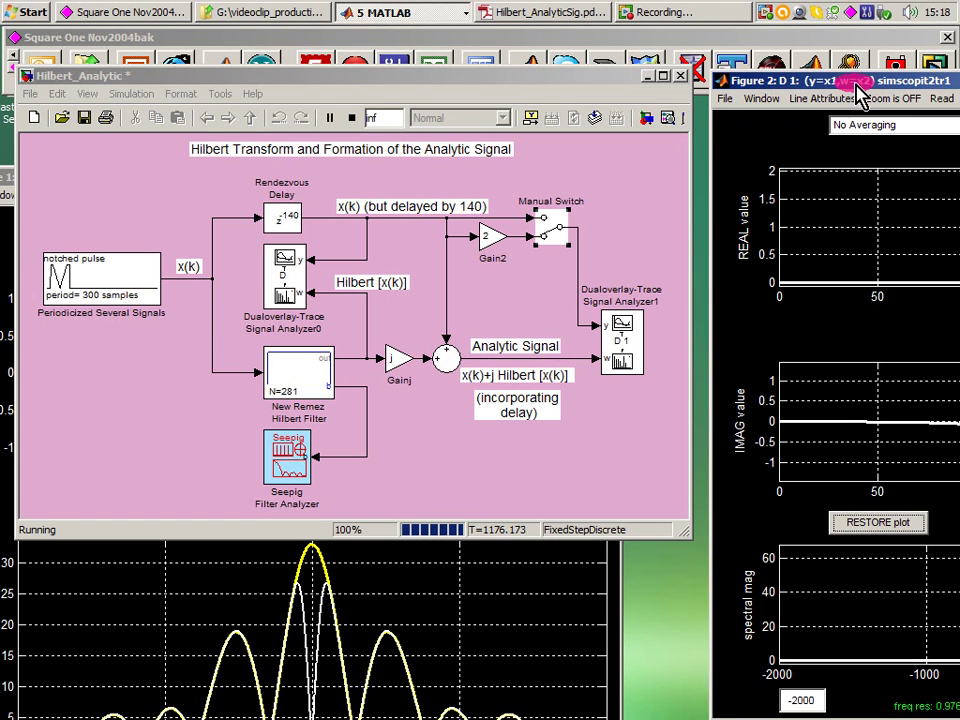
# - Briefly reshow the yellow doubled-pulse traces, hide them again, and park Figure 2 beside the model
pyautogui.moveTo(855, 82); pyautogui.dragTo(323, 8)
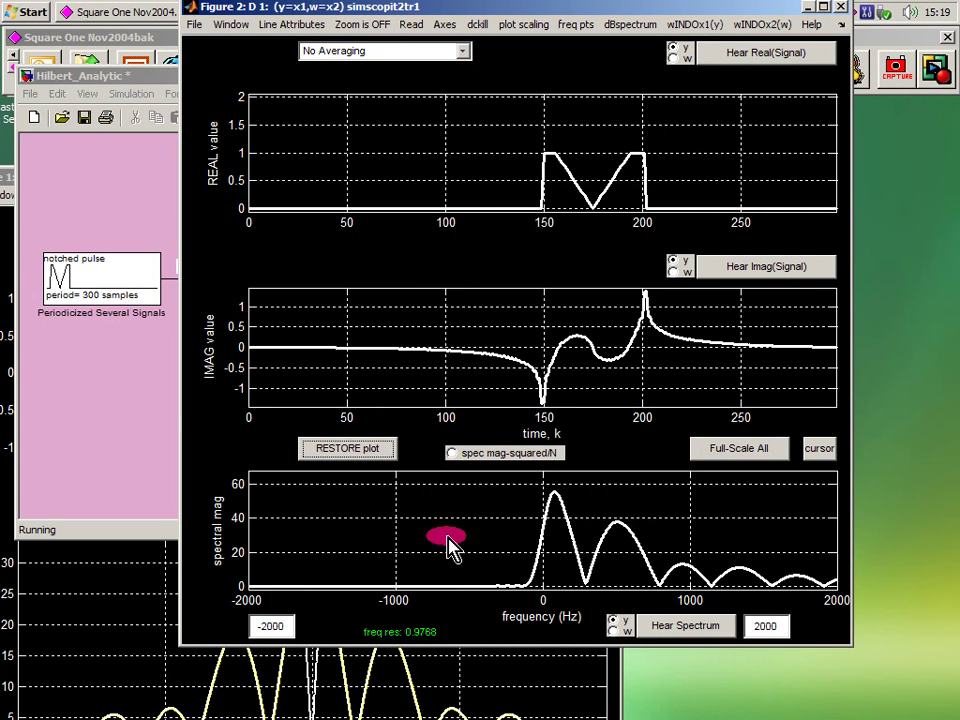
pyautogui.click(357, 447)
pyautogui.click(372, 565)
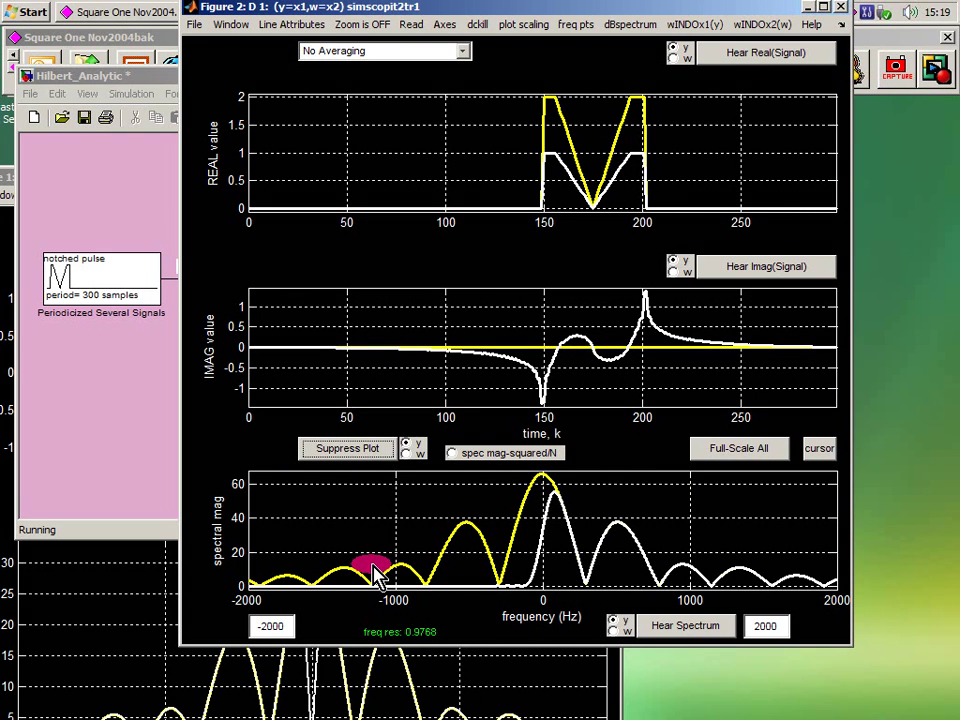
pyautogui.click(370, 448)
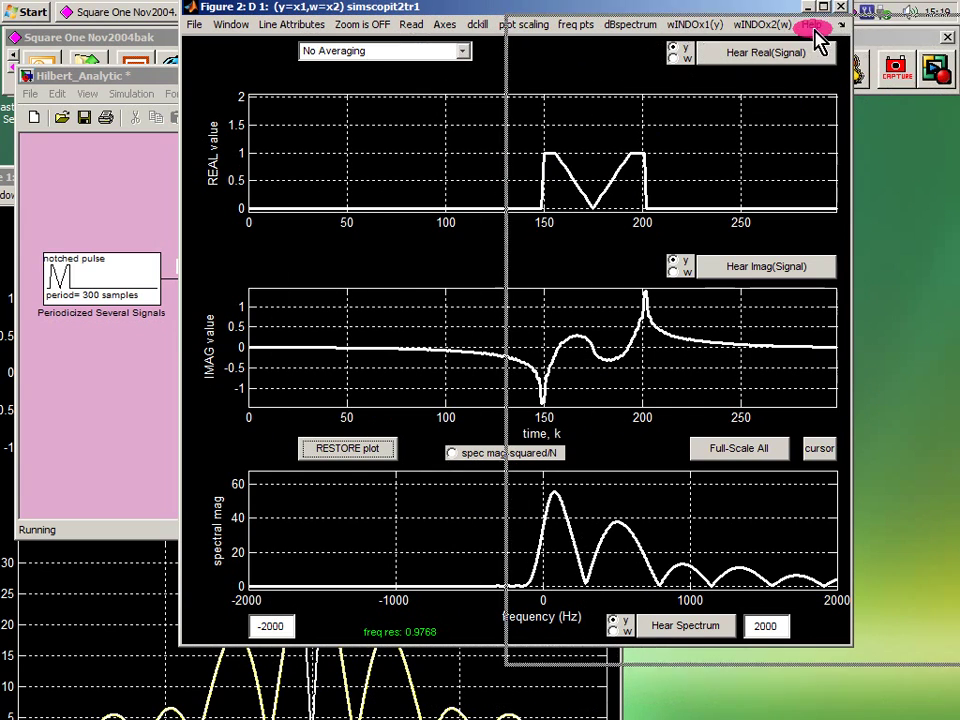
pyautogui.moveTo(697, 11); pyautogui.dragTo(844, 1)
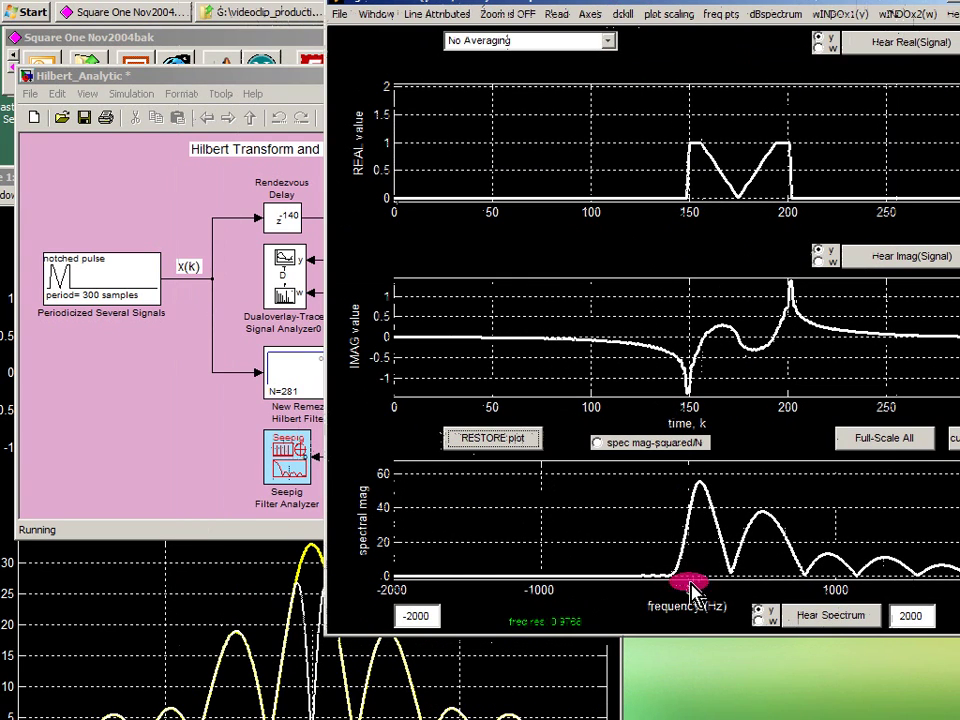